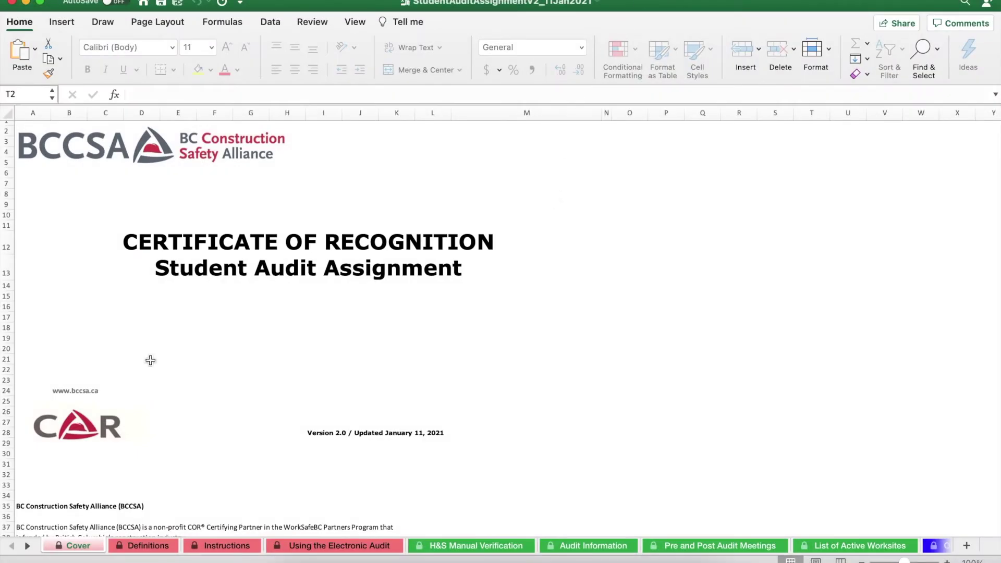
View the front sheets in turn, from Definitions through Audit Information
{"action": "left_click", "coordinate": [133, 546]}
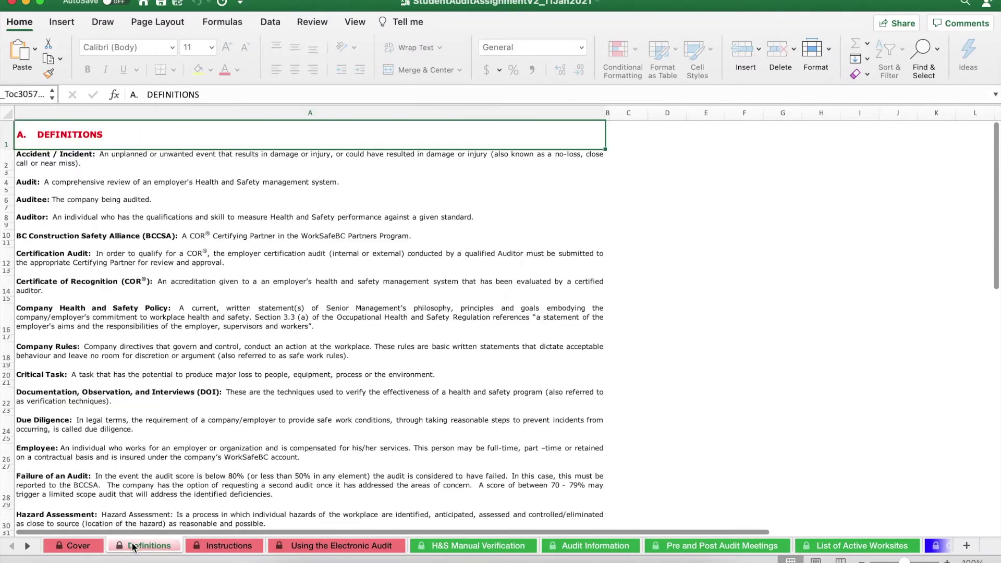
{"action": "left_click", "coordinate": [225, 545]}
{"action": "left_click", "coordinate": [303, 546]}
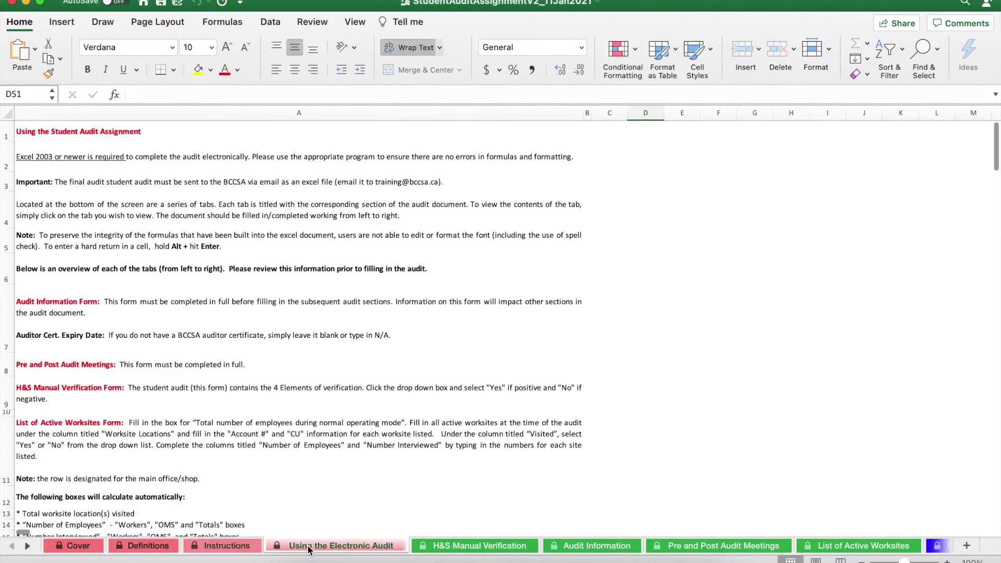
{"action": "left_click", "coordinate": [443, 546]}
{"action": "left_click", "coordinate": [549, 547]}
{"action": "left_click", "coordinate": [351, 544]}
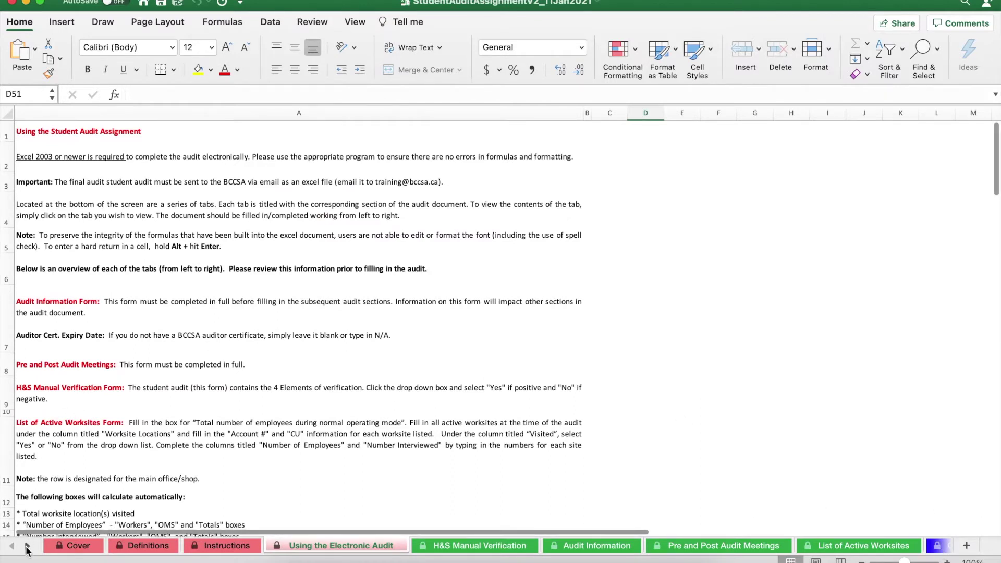
Scroll the sheet tabs and view Observation Questions, Observation Summary and OMS Interviews
{"action": "left_click", "coordinate": [28, 546]}
{"action": "left_click", "coordinate": [28, 546]}
{"action": "left_click", "coordinate": [27, 547]}
{"action": "left_click", "coordinate": [27, 546]}
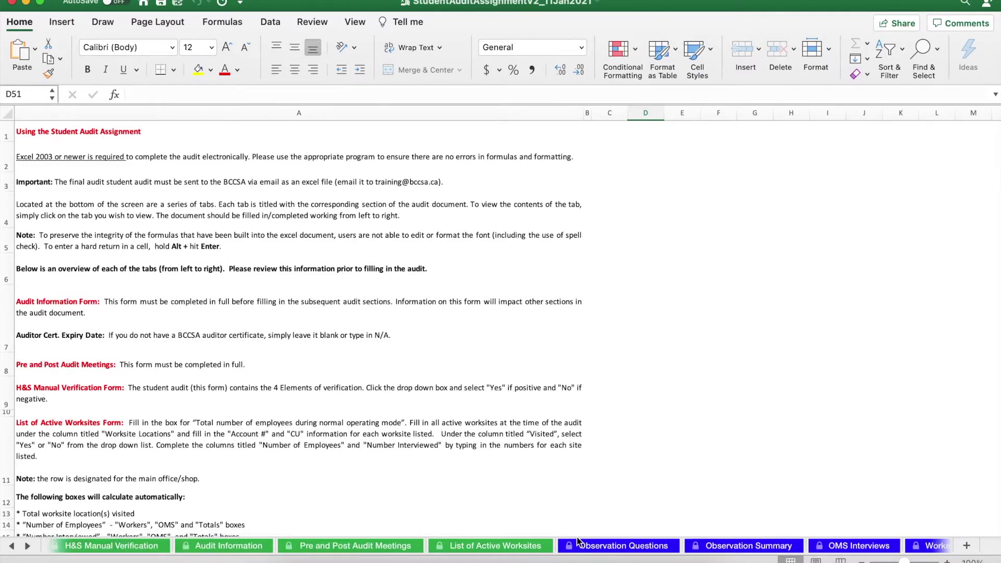
{"action": "left_click", "coordinate": [591, 546]}
{"action": "left_click", "coordinate": [742, 546]}
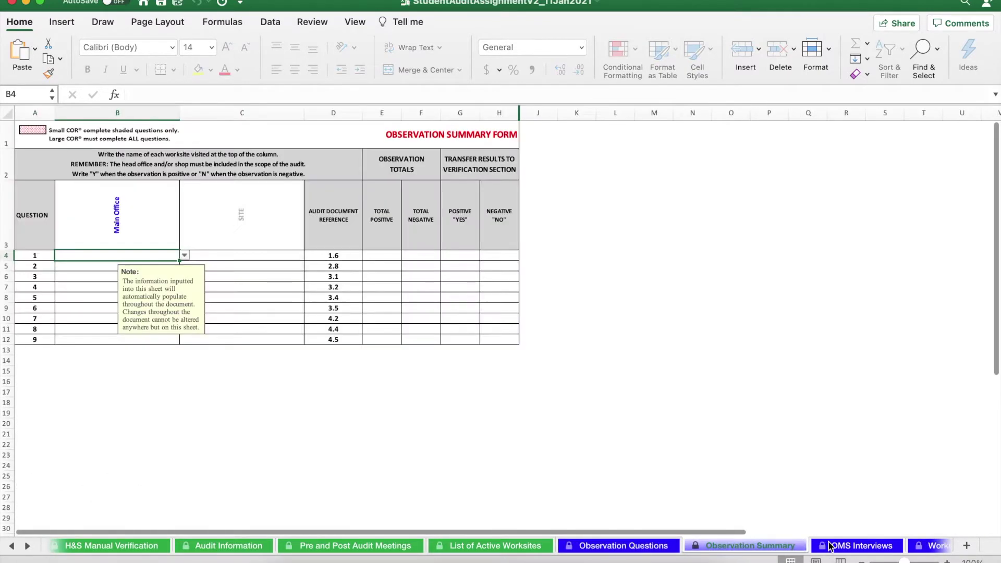
{"action": "left_click", "coordinate": [831, 546]}
Scroll to the last tabs, view Audit Summary and E4, and finish on E3 Safe Work Practices
{"action": "left_click", "coordinate": [27, 546]}
{"action": "left_click", "coordinate": [27, 547]}
{"action": "left_click", "coordinate": [27, 546]}
{"action": "left_click", "coordinate": [27, 546]}
{"action": "left_click", "coordinate": [27, 547]}
{"action": "left_click", "coordinate": [806, 546]}
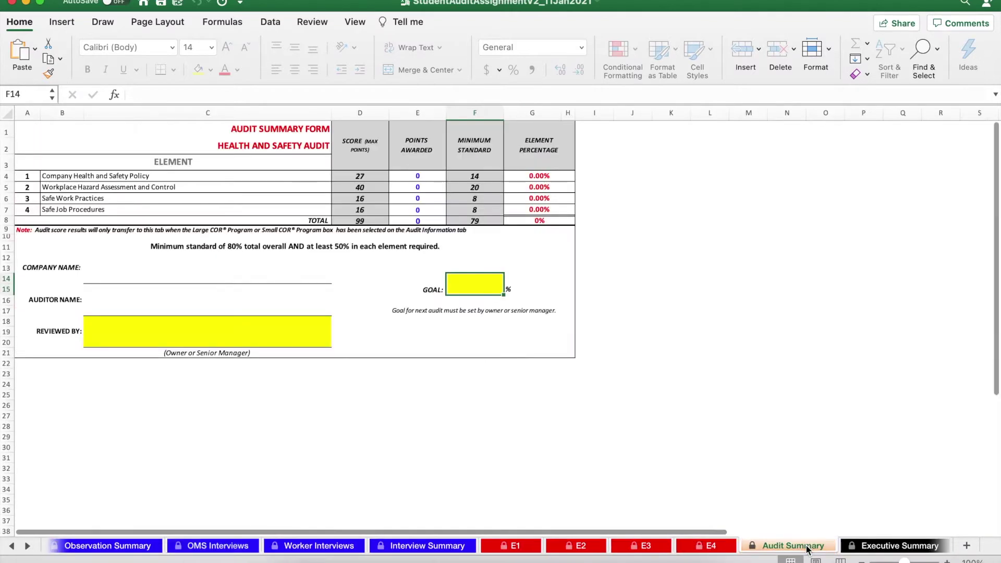
{"action": "left_click", "coordinate": [723, 546]}
{"action": "left_click", "coordinate": [651, 547]}
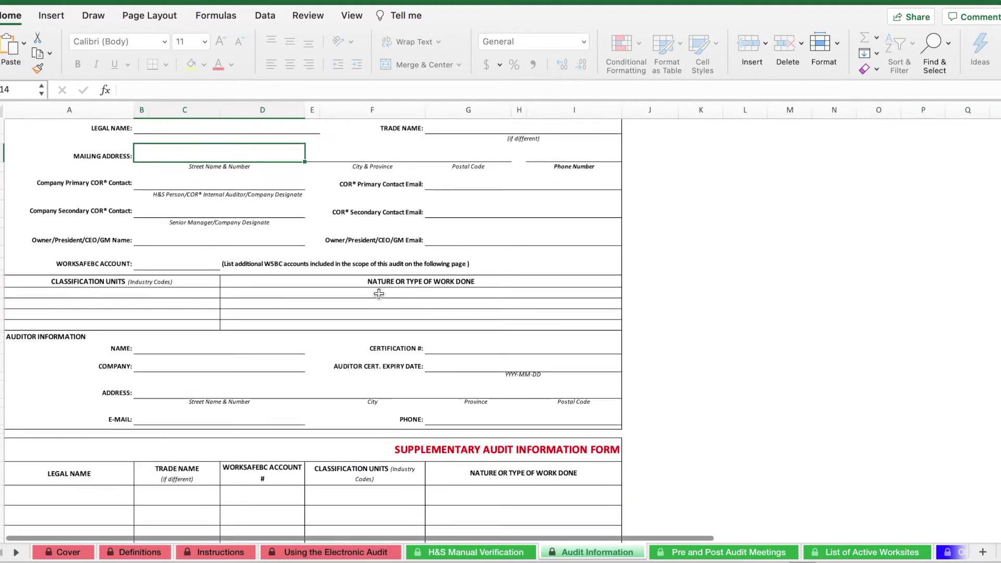
Look through the Pre and Post Audit Meetings sheet, then move to List of Active Worksites
{"action": "scroll", "coordinate": [379, 294], "scroll_direction": "down", "scroll_amount": 1}
{"action": "scroll", "coordinate": [379, 294], "scroll_direction": "up", "scroll_amount": 5}
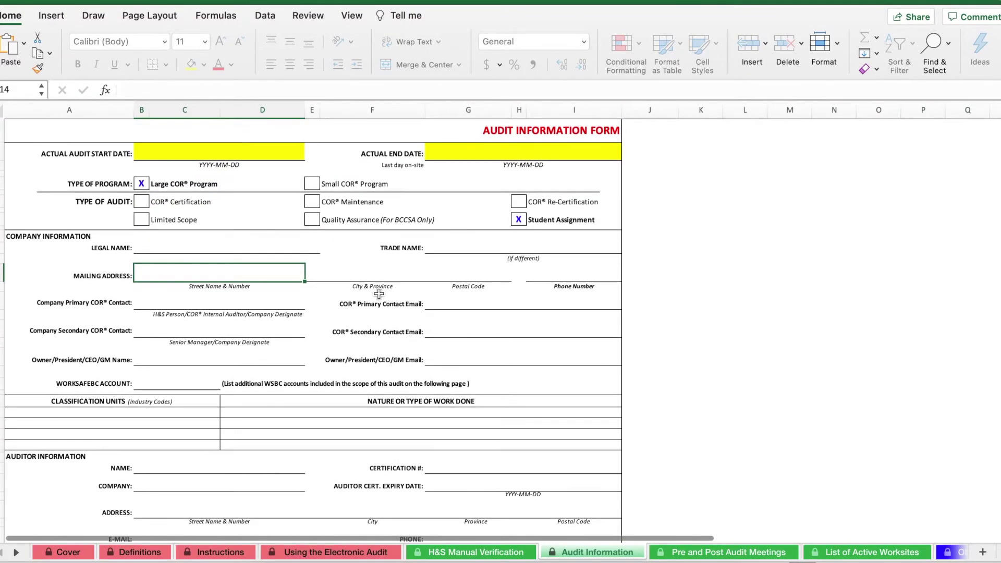
{"action": "scroll", "coordinate": [379, 293], "scroll_direction": "down", "scroll_amount": 4}
{"action": "scroll", "coordinate": [396, 284], "scroll_direction": "up", "scroll_amount": 4}
{"action": "left_click", "coordinate": [693, 554]}
{"action": "scroll", "coordinate": [642, 439], "scroll_direction": "down", "scroll_amount": 5}
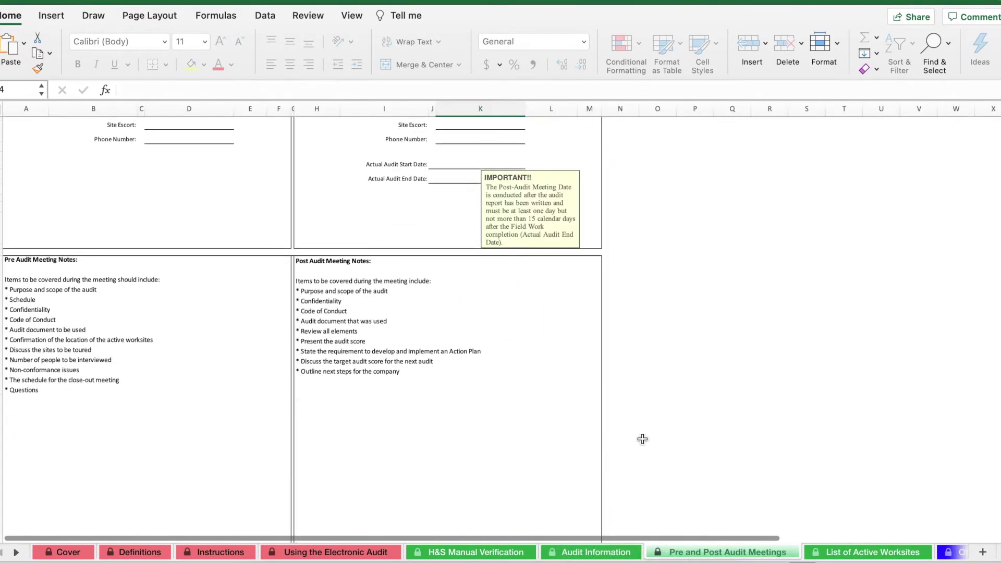
{"action": "scroll", "coordinate": [643, 439], "scroll_direction": "up", "scroll_amount": 5}
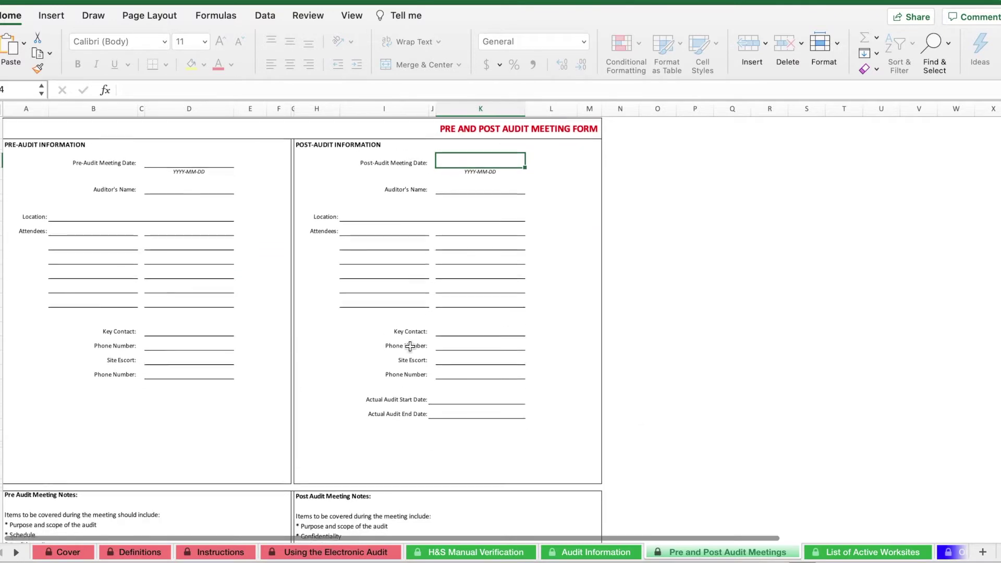
{"action": "key", "text": "ctrl+Page_Down"}
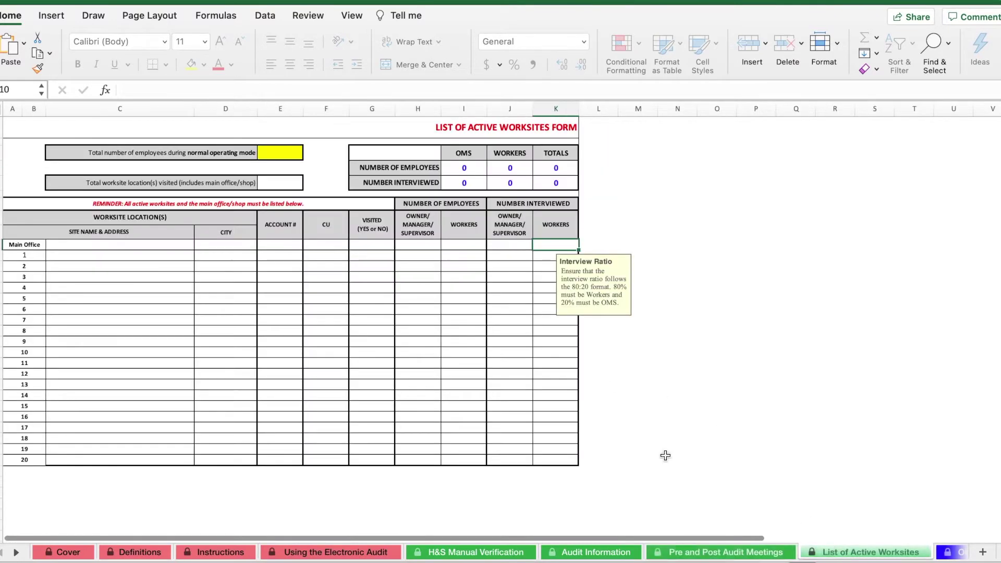
Scroll through the Observation Questions sheet's items for Elements 1–4
{"action": "left_click", "coordinate": [956, 553]}
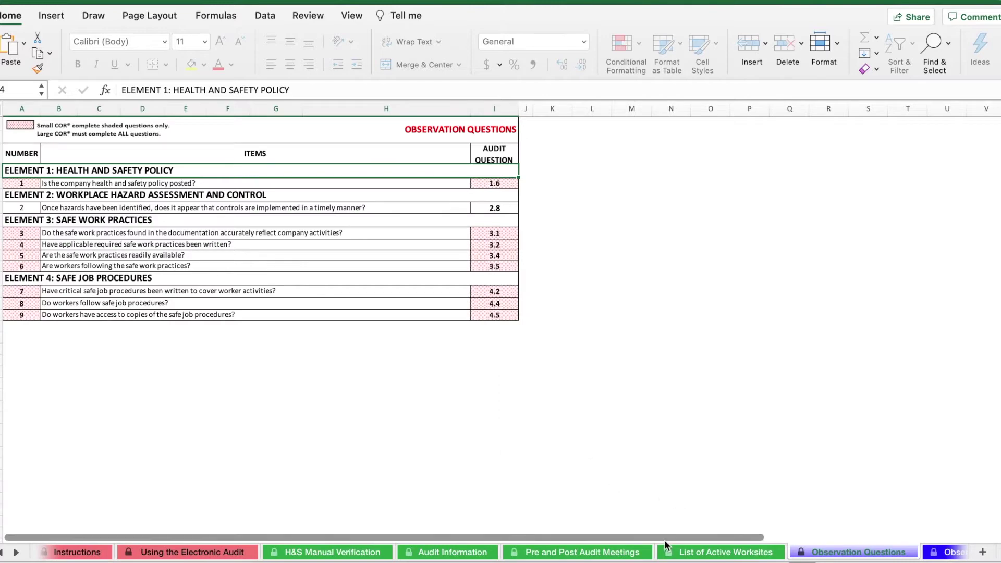
{"action": "scroll", "coordinate": [692, 499], "scroll_direction": "right", "scroll_amount": 3}
{"action": "scroll", "coordinate": [692, 499], "scroll_direction": "left", "scroll_amount": 3}
{"action": "scroll", "coordinate": [692, 499], "scroll_direction": "down", "scroll_amount": 1}
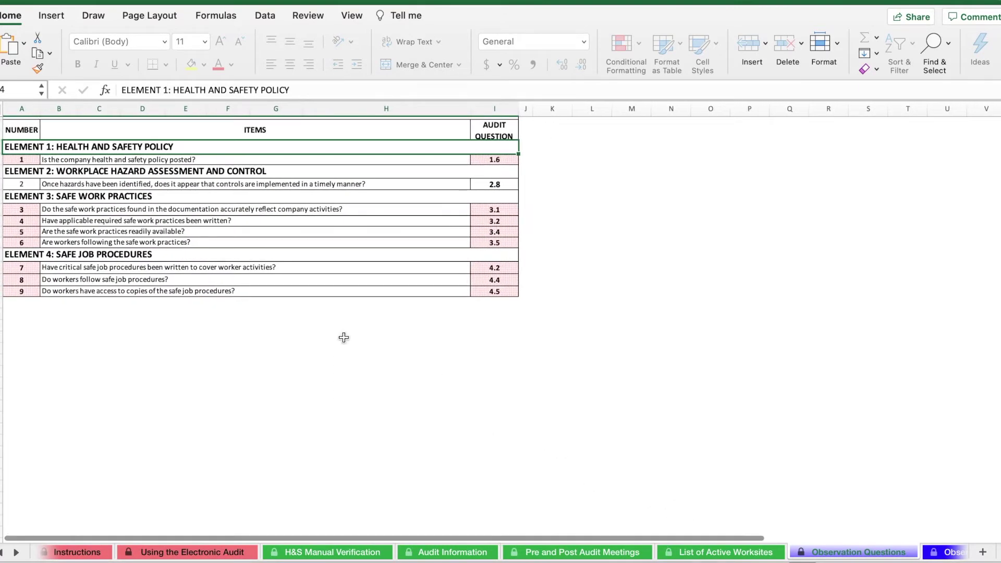
{"action": "scroll", "coordinate": [378, 537], "scroll_direction": "up", "scroll_amount": 1}
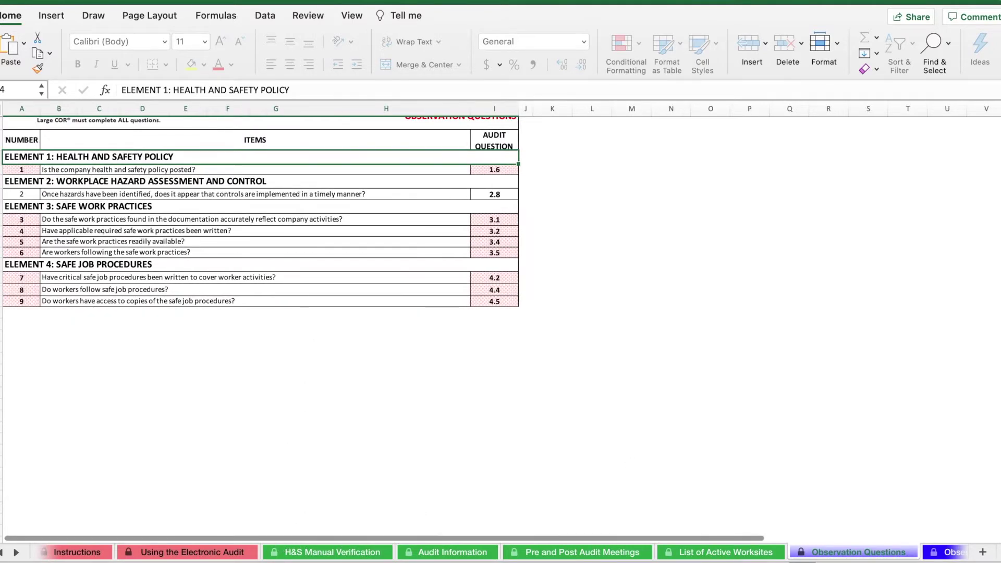
{"action": "scroll", "coordinate": [261, 219], "scroll_direction": "down", "scroll_amount": 3}
{"action": "scroll", "coordinate": [261, 219], "scroll_direction": "up", "scroll_amount": 3}
{"action": "scroll", "coordinate": [261, 219], "scroll_direction": "down", "scroll_amount": 5}
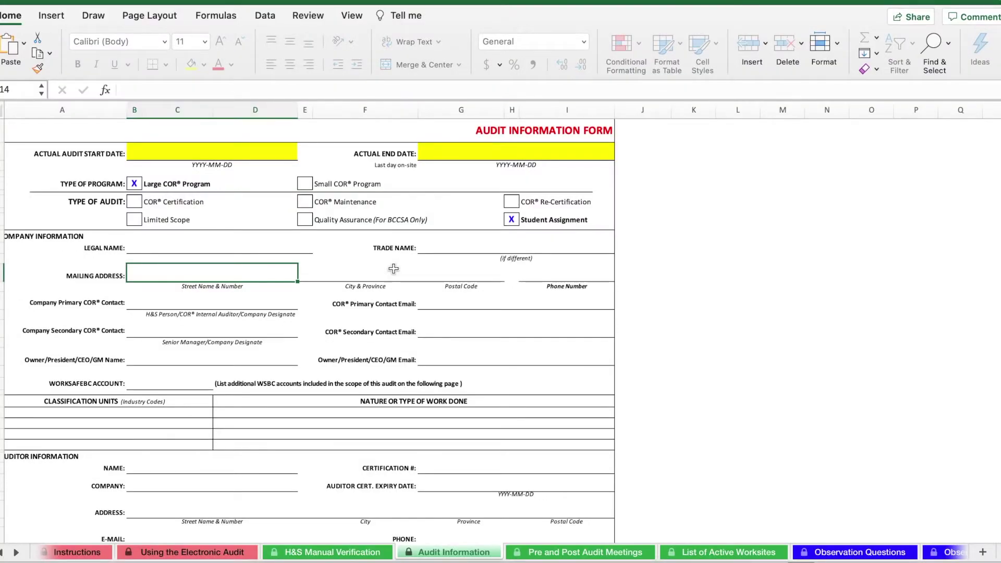
Inspect the Actual Audit Start Date field on Audit Information without entering anything
{"action": "left_click", "coordinate": [165, 150]}
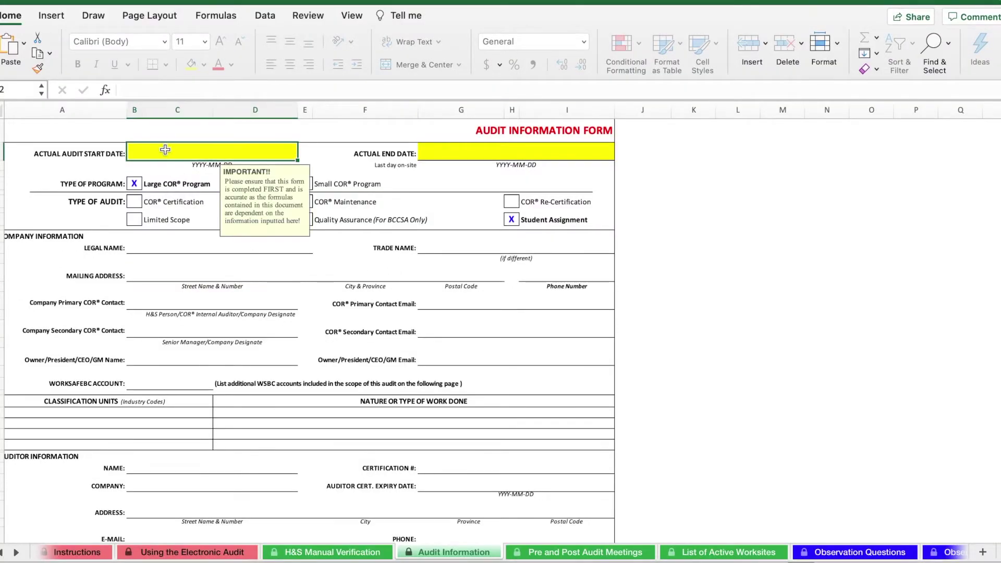
{"action": "double_click", "coordinate": [211, 151]}
{"action": "left_click", "coordinate": [271, 275]}
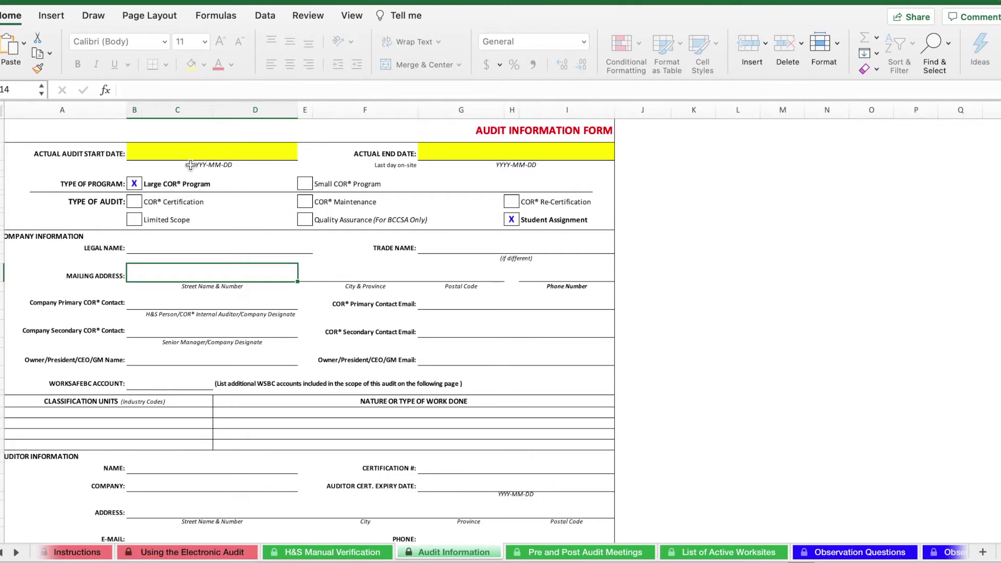
{"action": "left_click", "coordinate": [183, 151]}
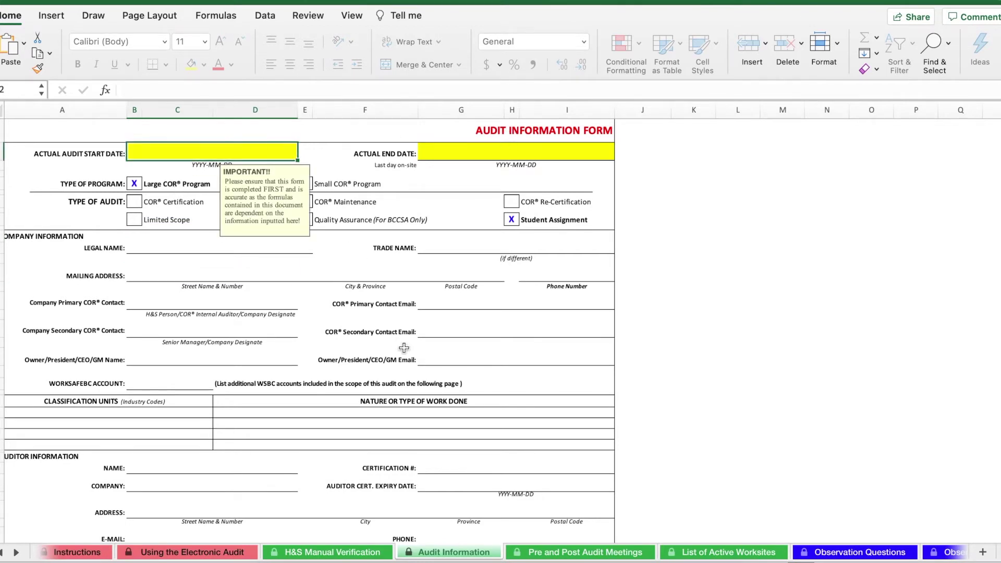
{"action": "scroll", "coordinate": [405, 348], "scroll_direction": "down", "scroll_amount": 1}
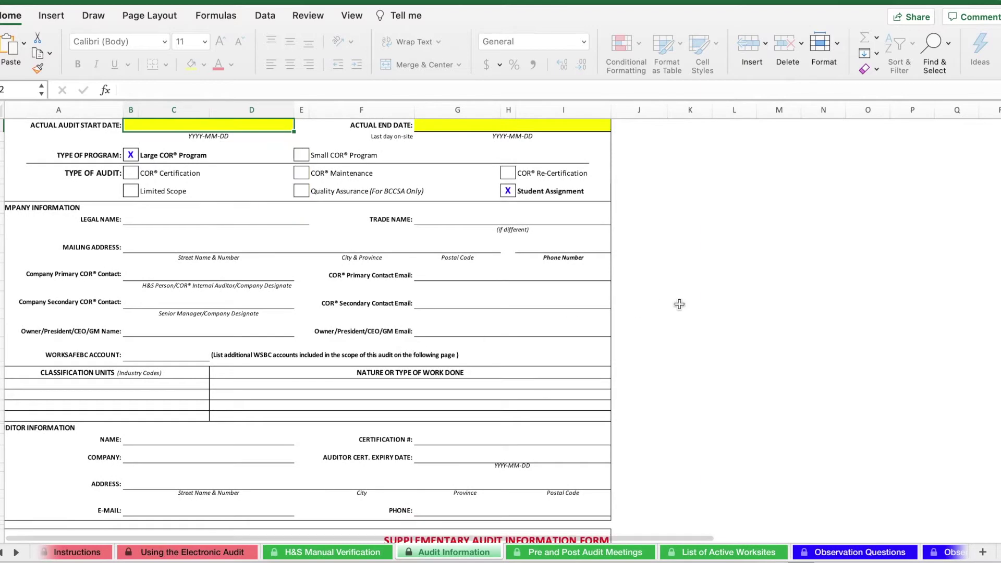
{"action": "scroll", "coordinate": [492, 308], "scroll_direction": "up", "scroll_amount": 1}
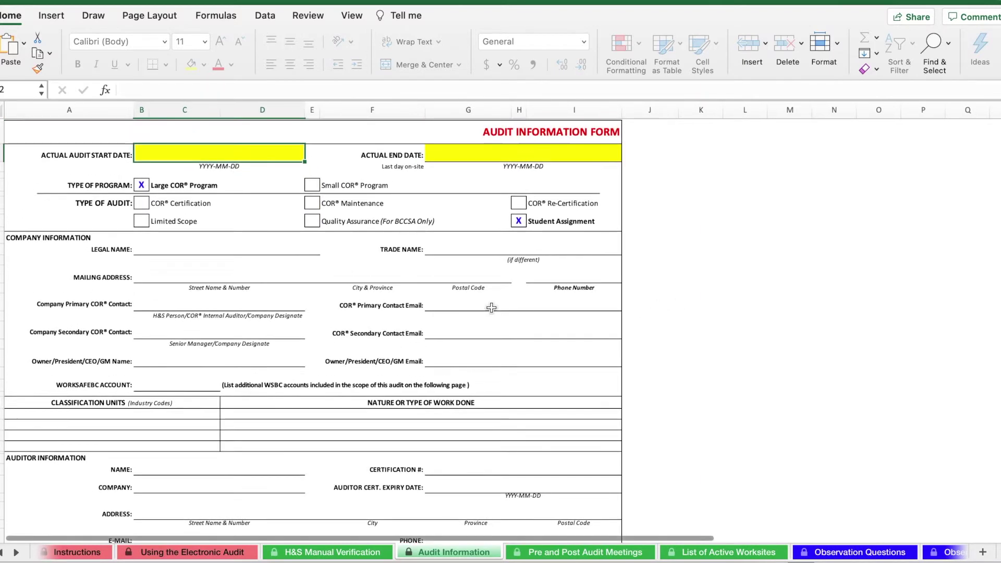
Read the Actual End Date guidance note, then bring up H&S Manual Verification
{"action": "left_click", "coordinate": [489, 157]}
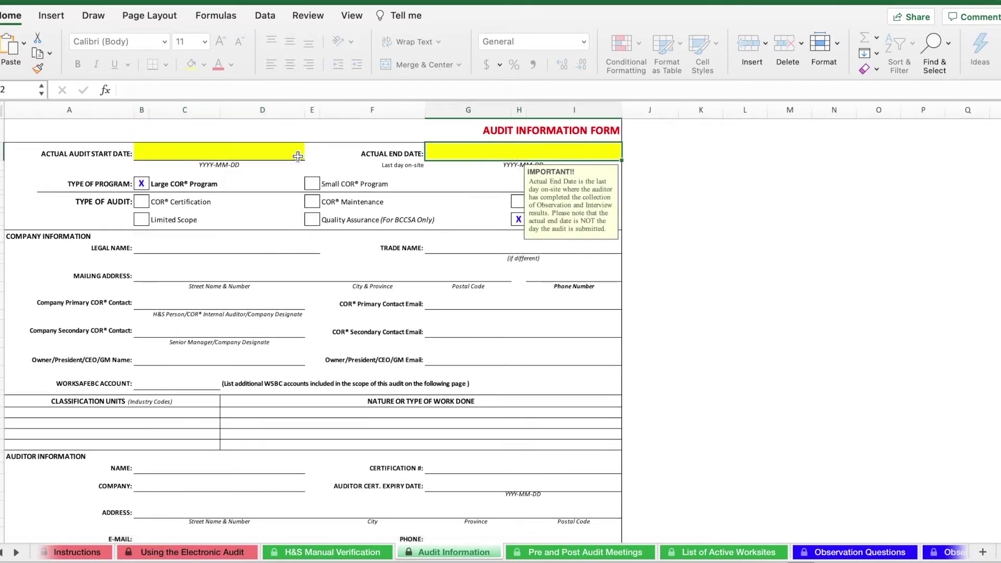
{"action": "left_click", "coordinate": [261, 149]}
{"action": "left_click", "coordinate": [211, 348]}
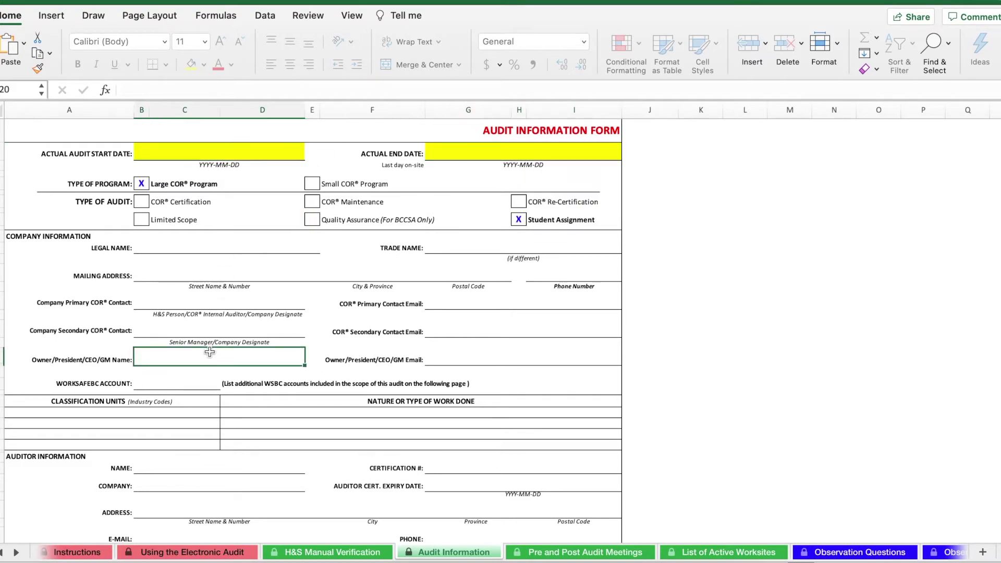
{"action": "left_click", "coordinate": [332, 552]}
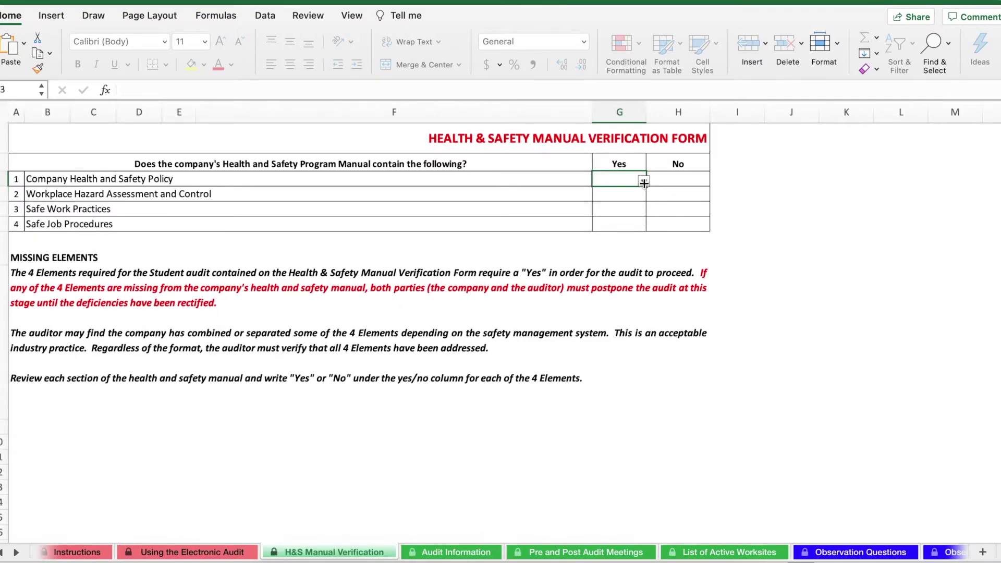
Check the Yes/No choices for Company Health and Safety Policy on H&S Manual Verification
{"action": "left_click", "coordinate": [653, 179]}
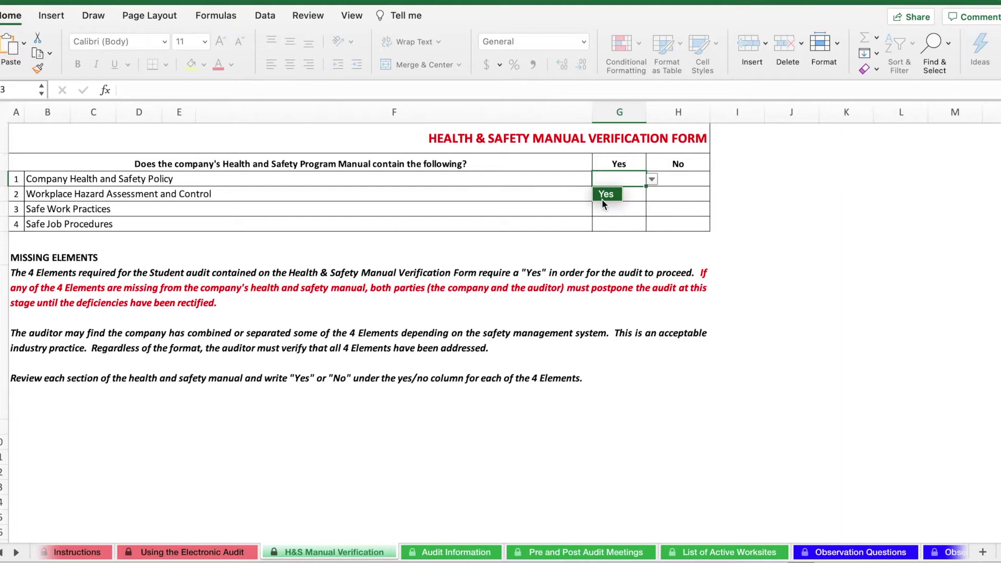
{"action": "left_click", "coordinate": [703, 178]}
{"action": "left_click", "coordinate": [679, 179]}
Back on Audit Information, type a test '123' in Mailing Address, then clear it
{"action": "left_click", "coordinate": [453, 552]}
{"action": "left_click", "coordinate": [177, 271]}
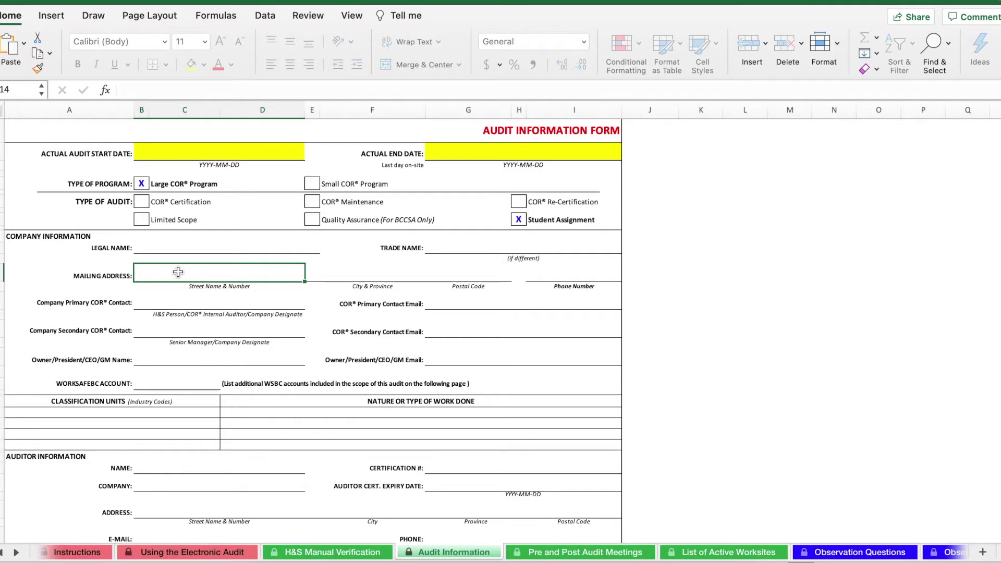
{"action": "type", "text": "123"}
{"action": "key", "text": "BackSpace"}
{"action": "key", "text": "BackSpace"}
{"action": "key", "text": "BackSpace"}
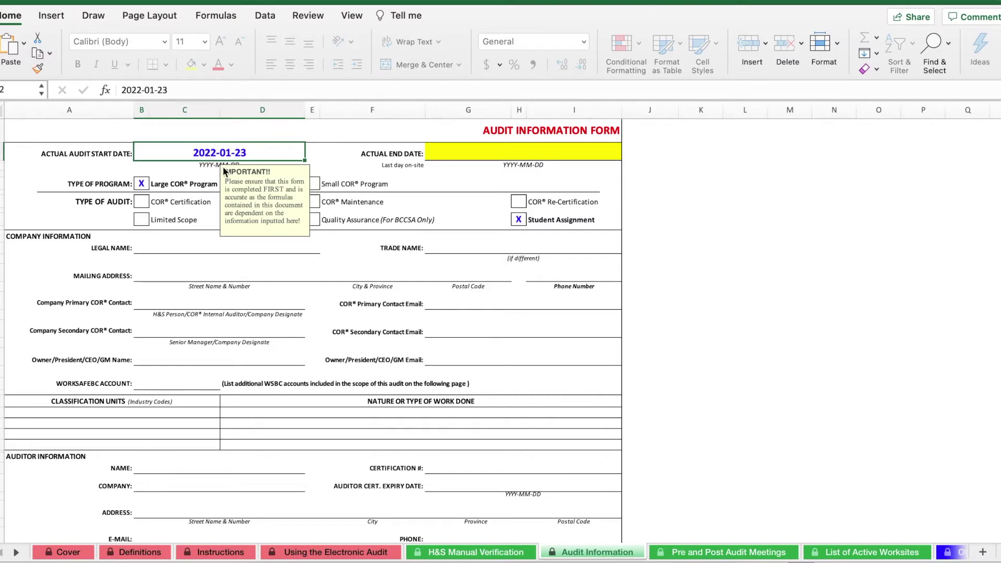
{"action": "left_click", "coordinate": [719, 552]}
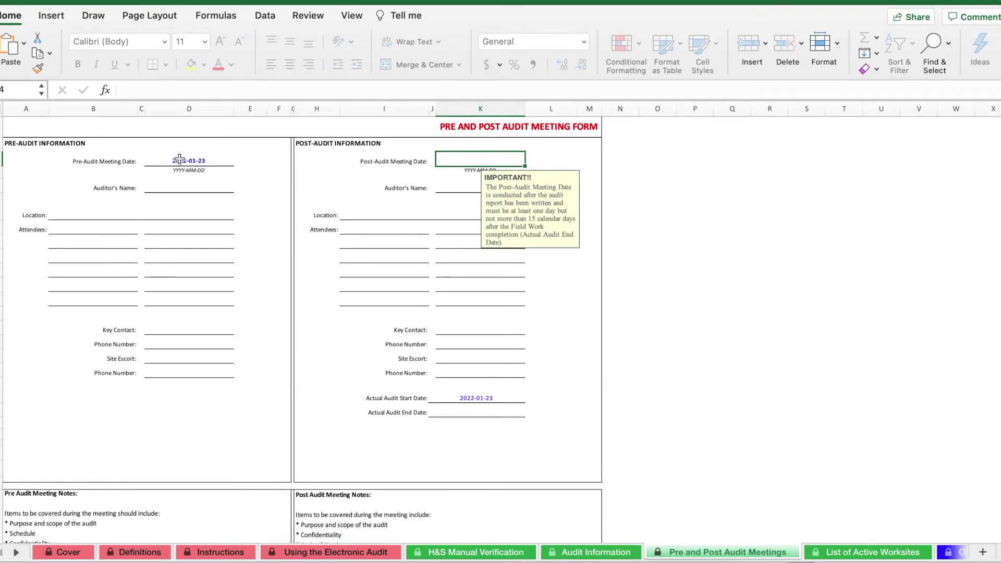
{"action": "left_click", "coordinate": [593, 554]}
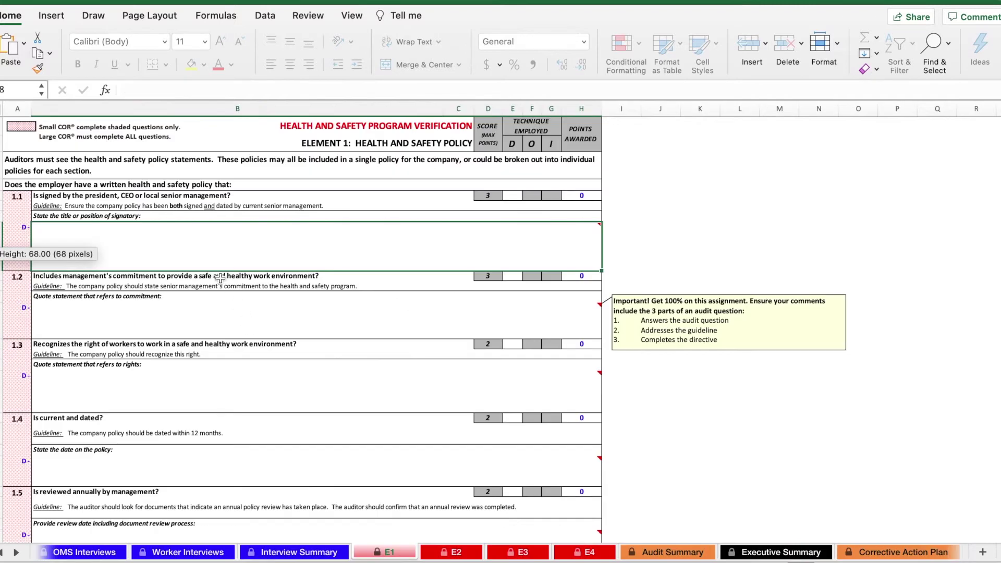
{"action": "left_click", "coordinate": [185, 238]}
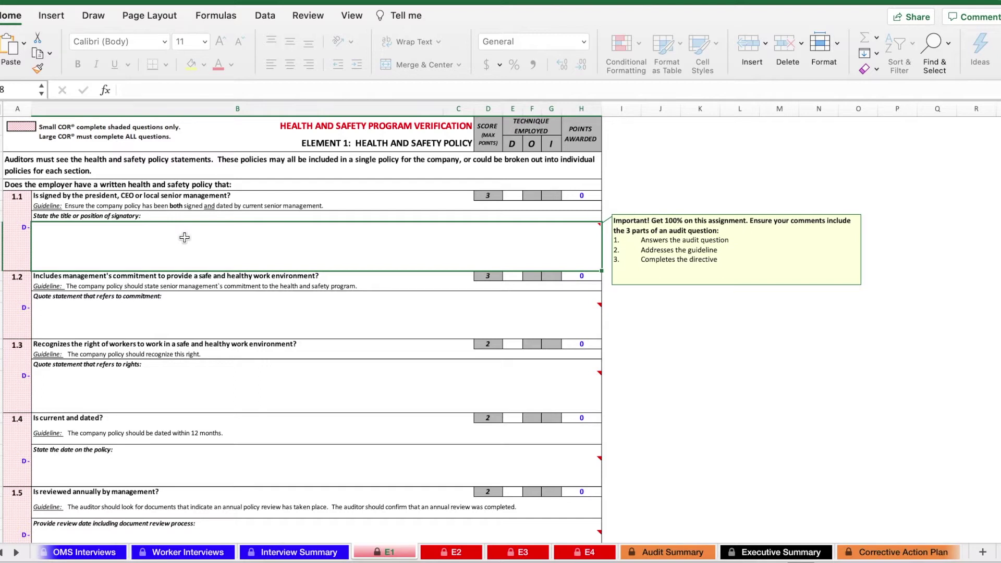
Enlarge the answer row under question 1.1 on E1, leaving its content unchanged
{"action": "double_click", "coordinate": [63, 243]}
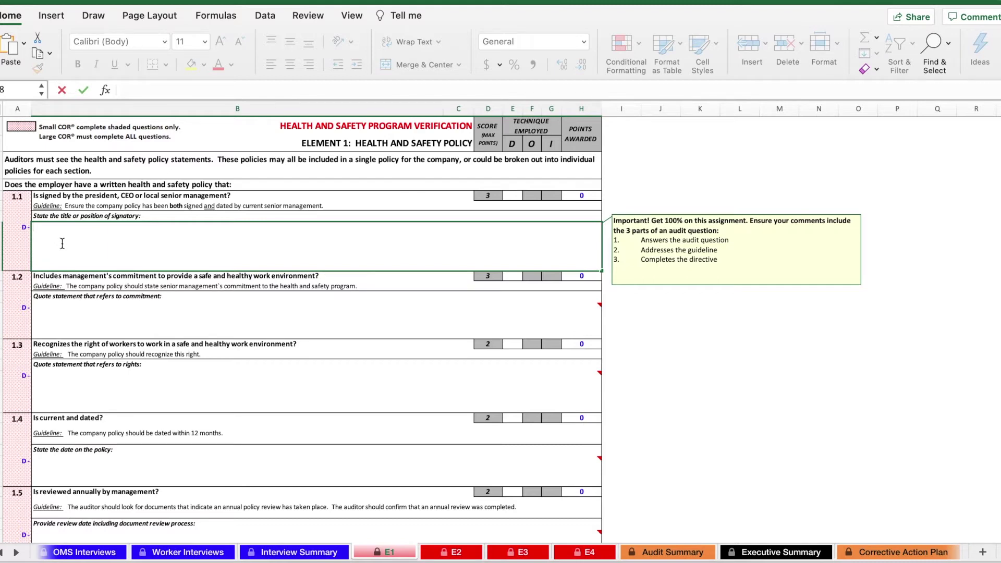
{"action": "key", "text": "Escape"}
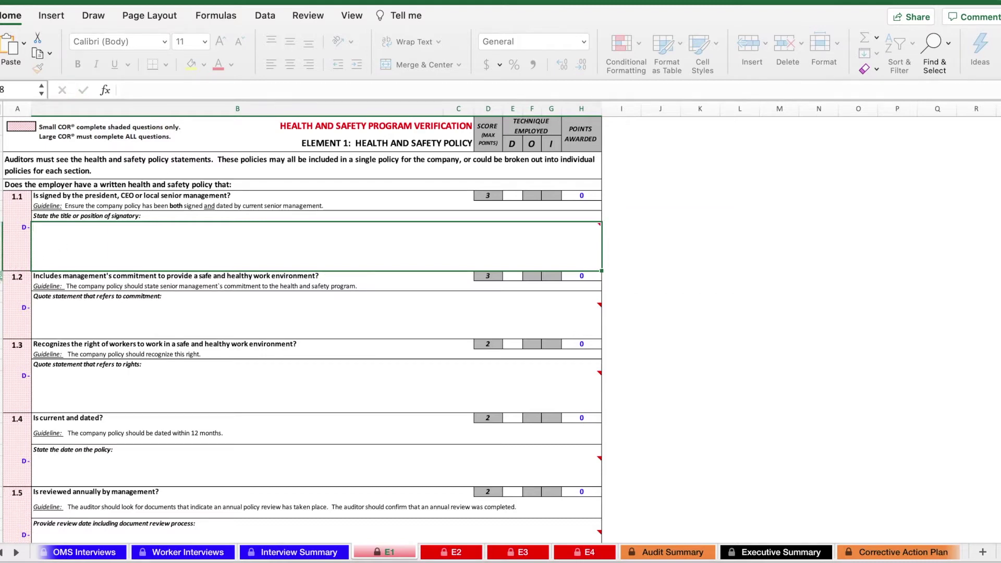
{"action": "mouse_move", "coordinate": [2, 271]}
{"action": "left_mouse_down"}
{"action": "mouse_move", "coordinate": [2, 233]}
{"action": "mouse_move", "coordinate": [2, 286]}
{"action": "left_mouse_up"}
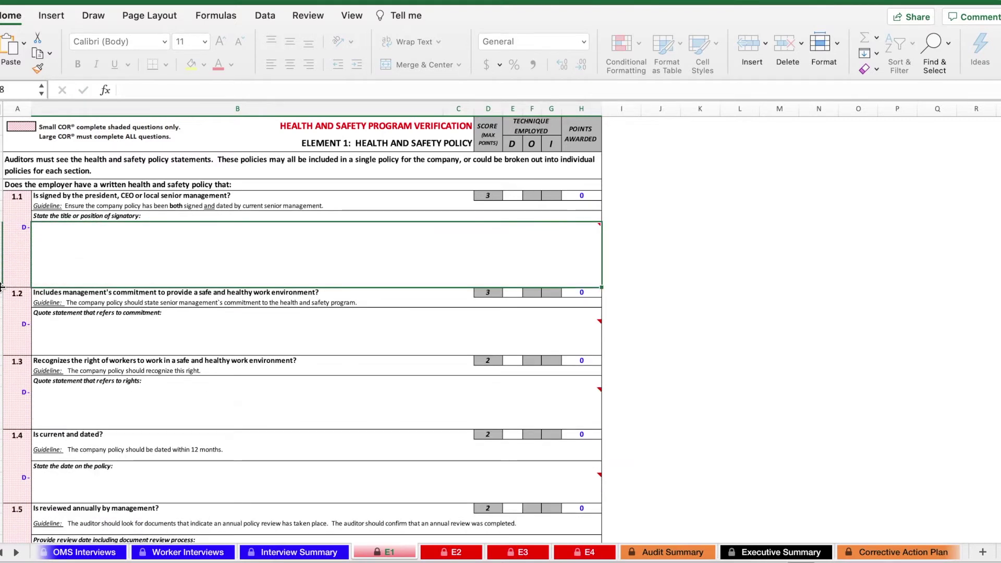
{"action": "key", "text": "Tab"}
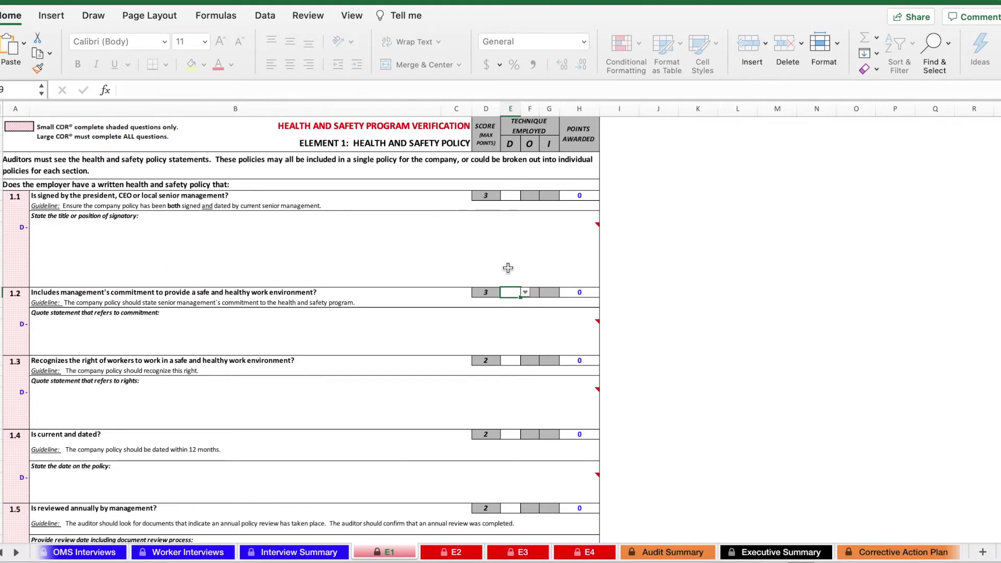
Mark question 1.2's documentation column Y from its Y/N dropdown
{"action": "left_click", "coordinate": [526, 293]}
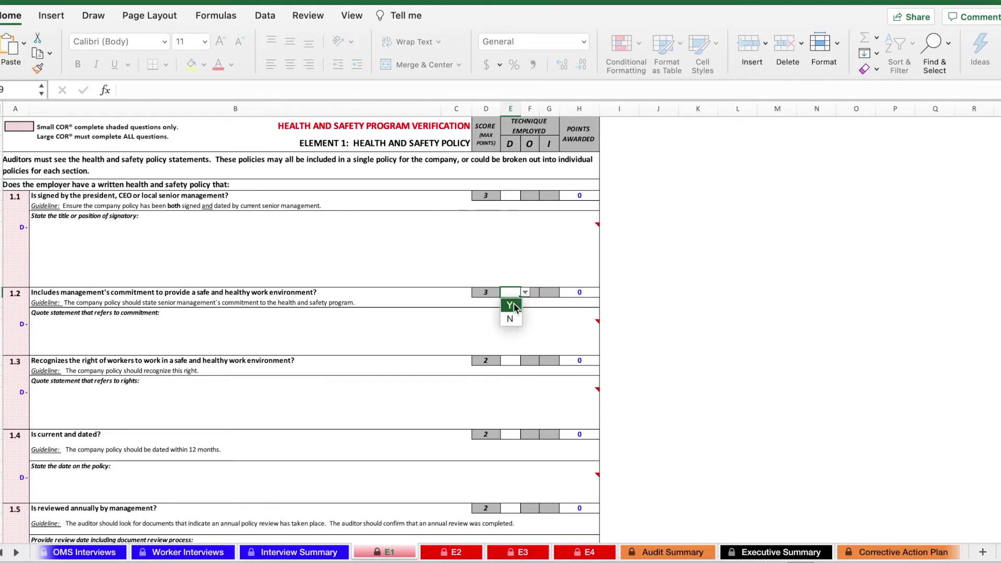
{"action": "left_click", "coordinate": [514, 305]}
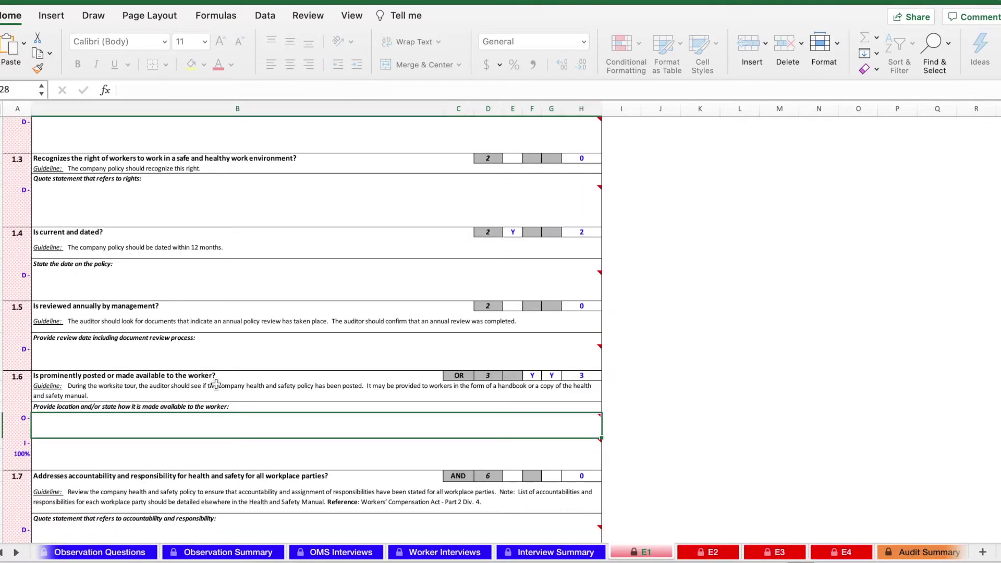
{"action": "mouse_move", "coordinate": [164, 422]}
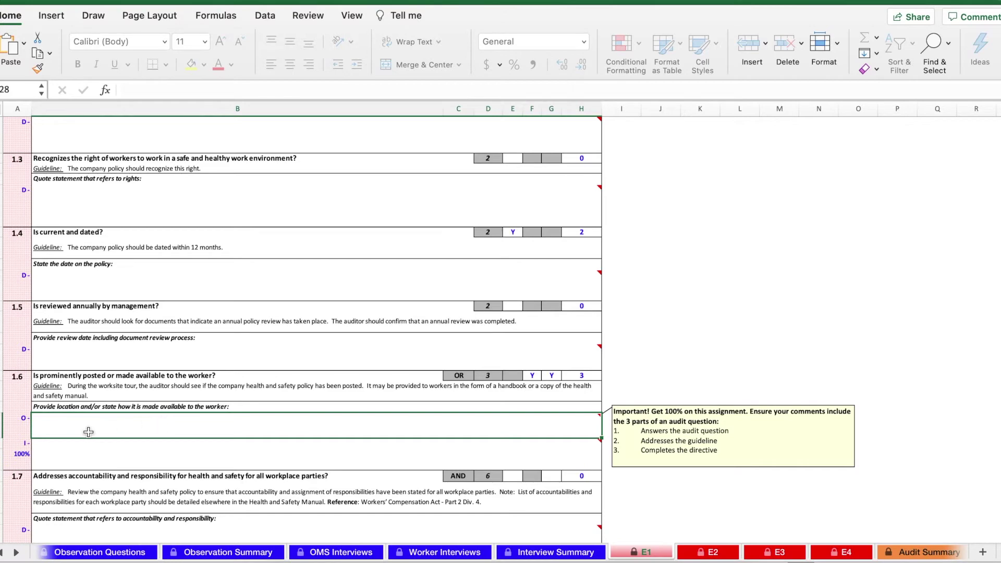
{"action": "left_click", "coordinate": [536, 468]}
{"action": "left_click", "coordinate": [494, 365]}
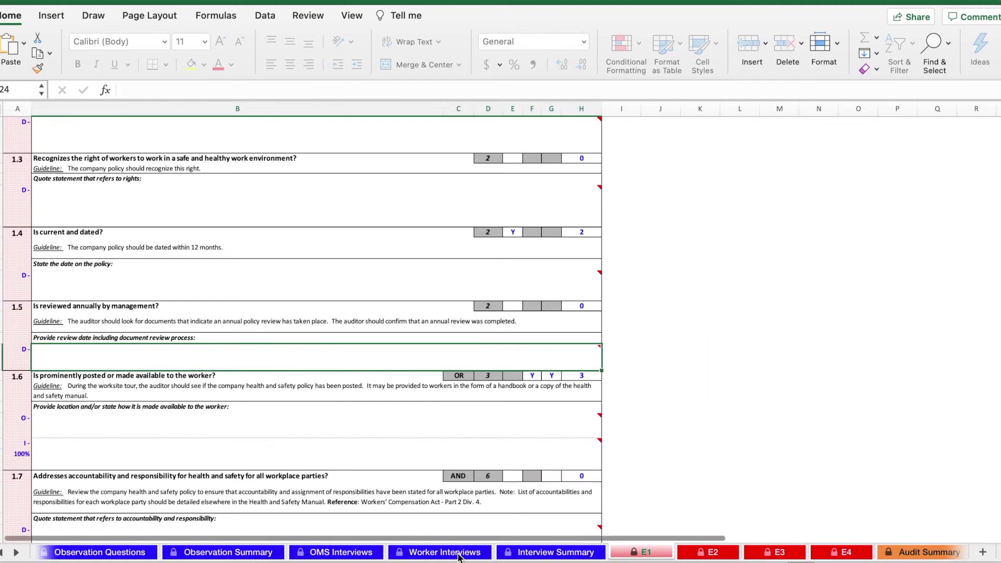
{"action": "left_click", "coordinate": [351, 553]}
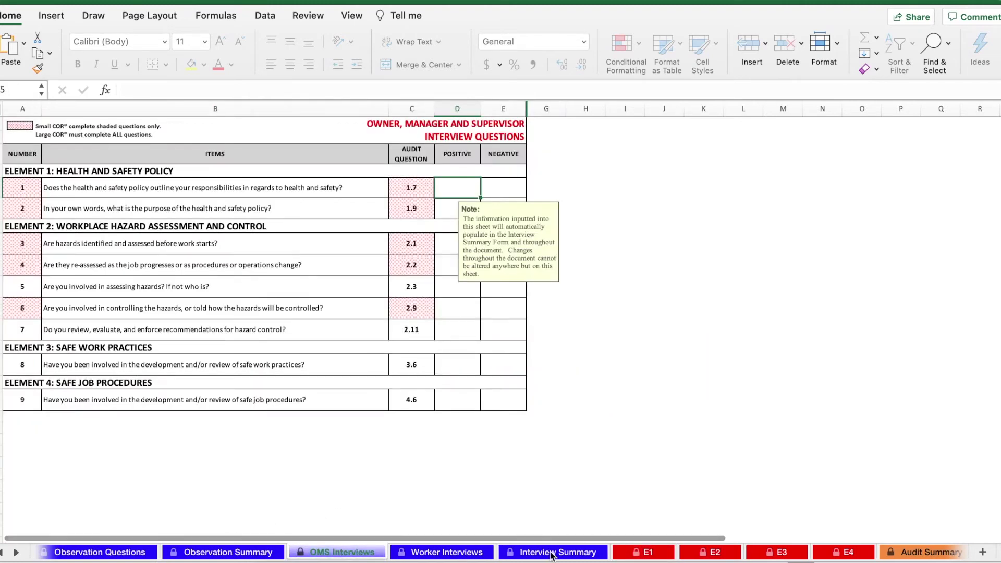
{"action": "left_click", "coordinate": [647, 552]}
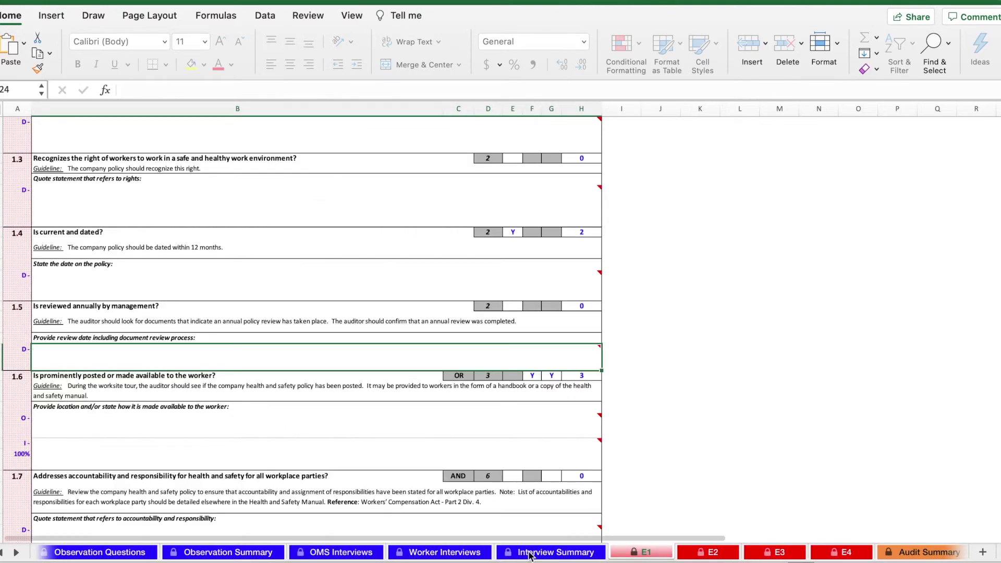
{"action": "left_click", "coordinate": [444, 552]}
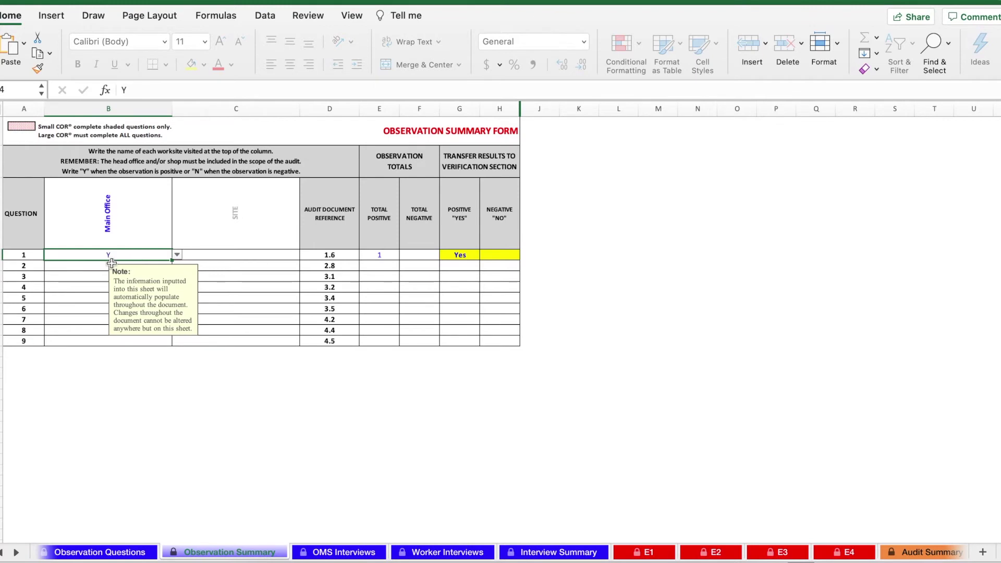
{"action": "left_click", "coordinate": [662, 559]}
{"action": "left_click", "coordinate": [558, 415]}
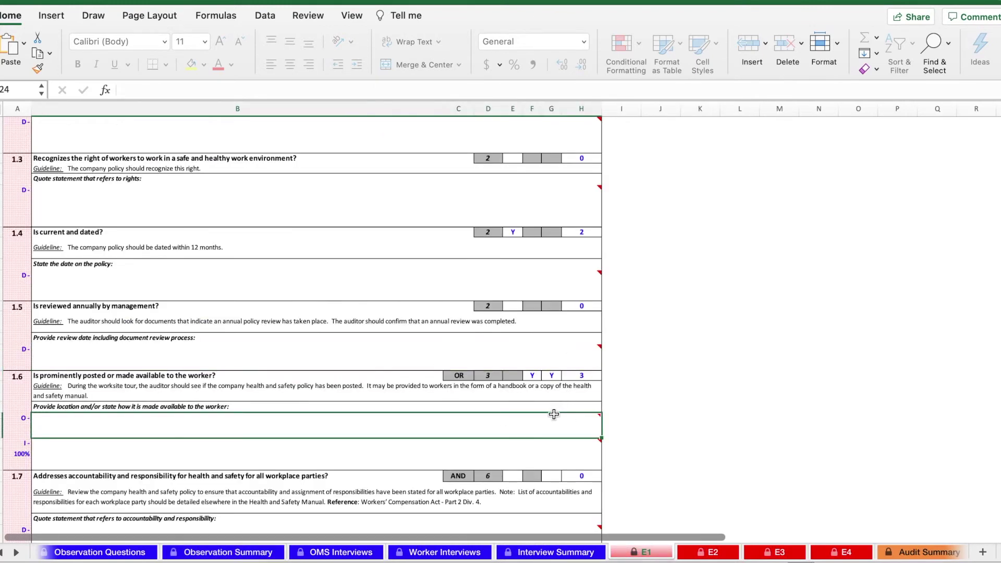
Keep question 1.4's technique answer set to Y
{"action": "scroll", "coordinate": [537, 342], "scroll_direction": "up", "scroll_amount": 2}
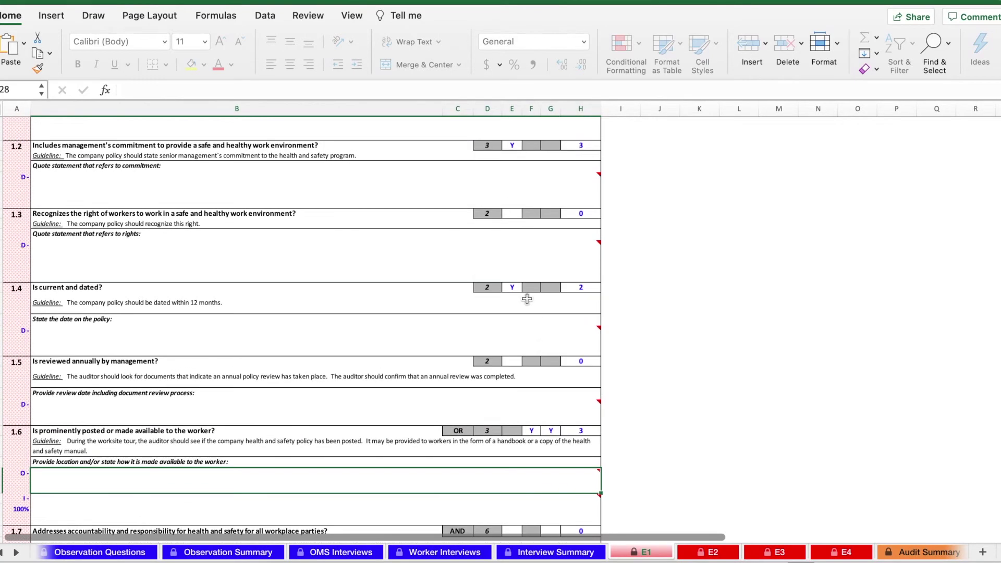
{"action": "left_click", "coordinate": [520, 289]}
{"action": "left_click", "coordinate": [525, 288]}
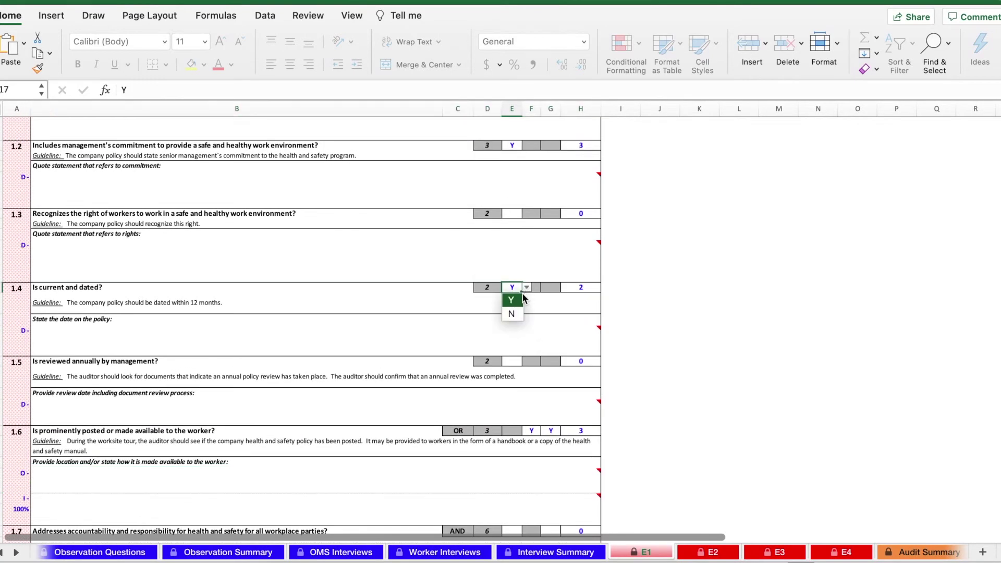
{"action": "left_click", "coordinate": [522, 294]}
Check the Element 1 total of 8 points, then bring up question 1.5's Y/N choices
{"action": "scroll", "coordinate": [444, 387], "scroll_direction": "down", "scroll_amount": 6}
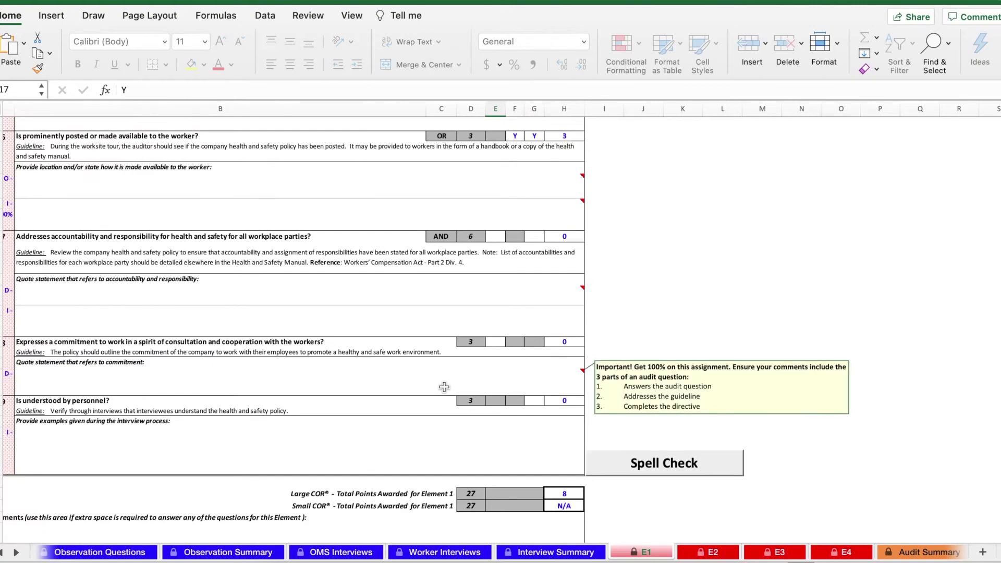
{"action": "scroll", "coordinate": [444, 387], "scroll_direction": "up", "scroll_amount": 2}
{"action": "scroll", "coordinate": [444, 387], "scroll_direction": "left", "scroll_amount": 1}
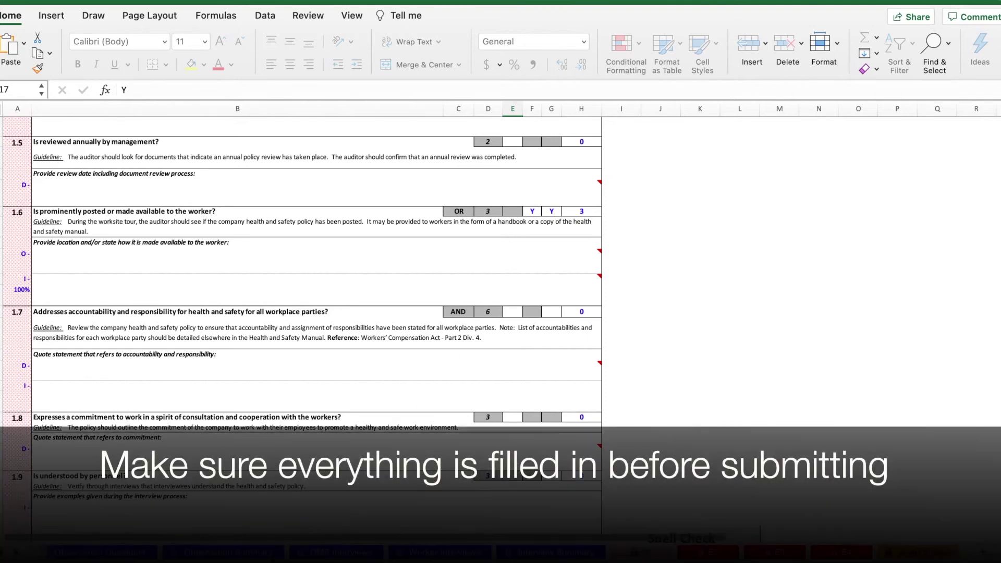
{"action": "scroll", "coordinate": [514, 315], "scroll_direction": "up", "scroll_amount": 1}
{"action": "scroll", "coordinate": [513, 315], "scroll_direction": "left", "scroll_amount": 1}
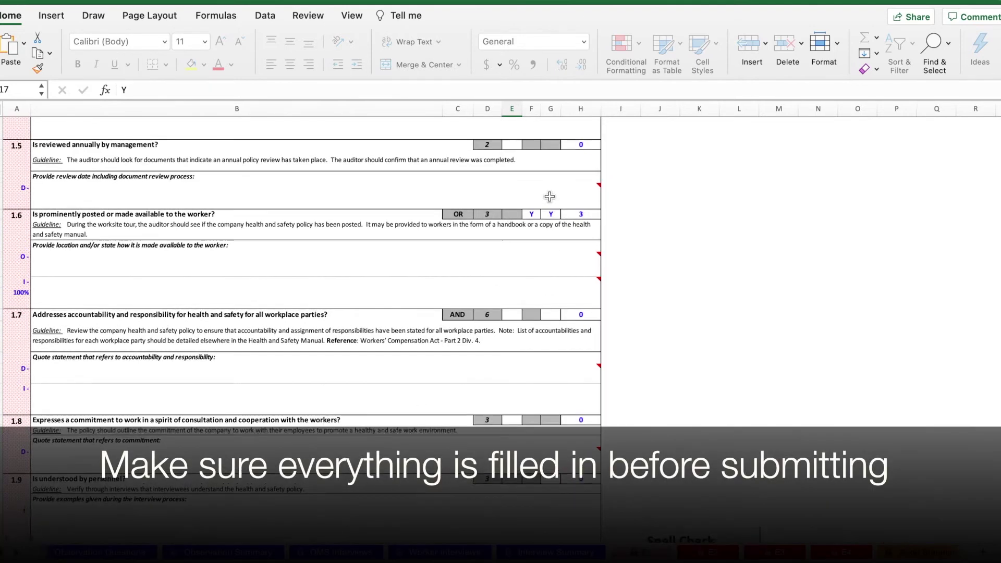
{"action": "left_click", "coordinate": [509, 182]}
{"action": "left_click", "coordinate": [522, 181]}
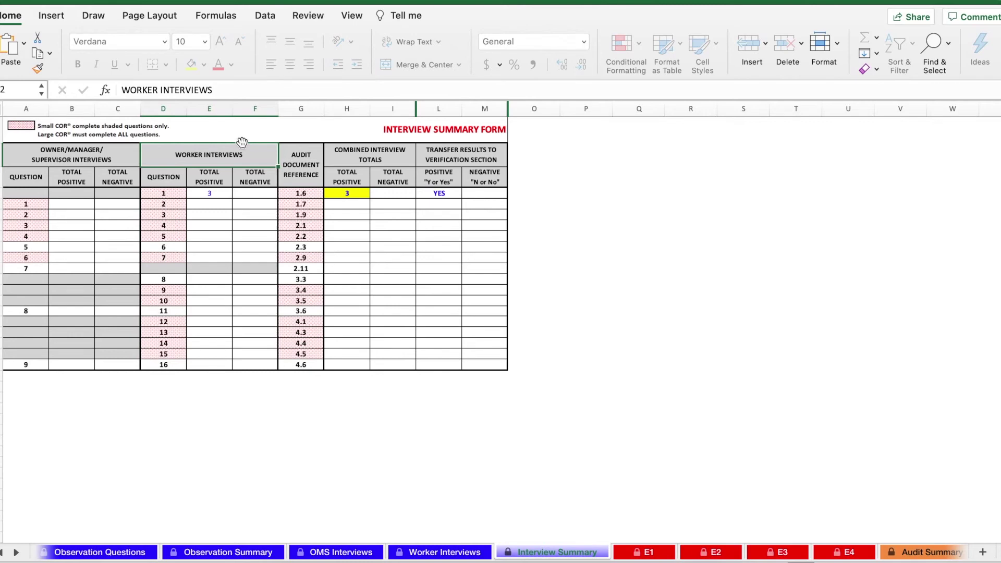
View the OMS Interviews, Worker Interviews and Interview Summary sheets in turn
{"action": "left_click", "coordinate": [328, 553]}
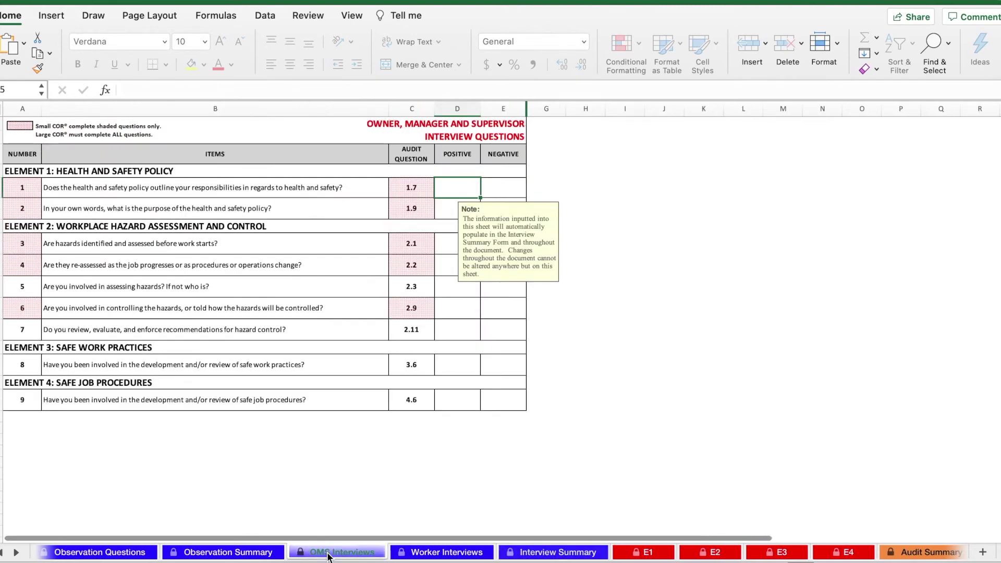
{"action": "left_click", "coordinate": [440, 556]}
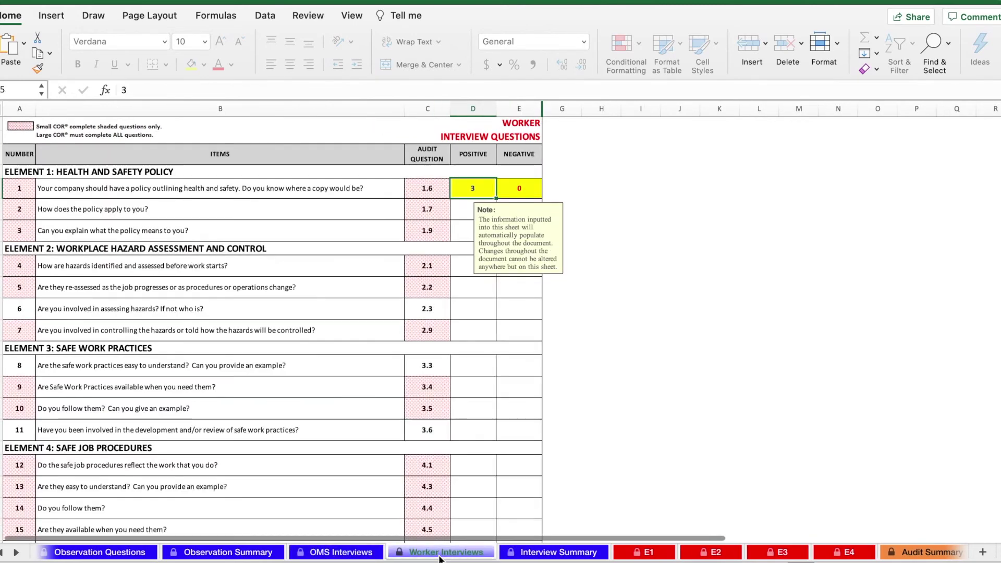
{"action": "left_click", "coordinate": [540, 557]}
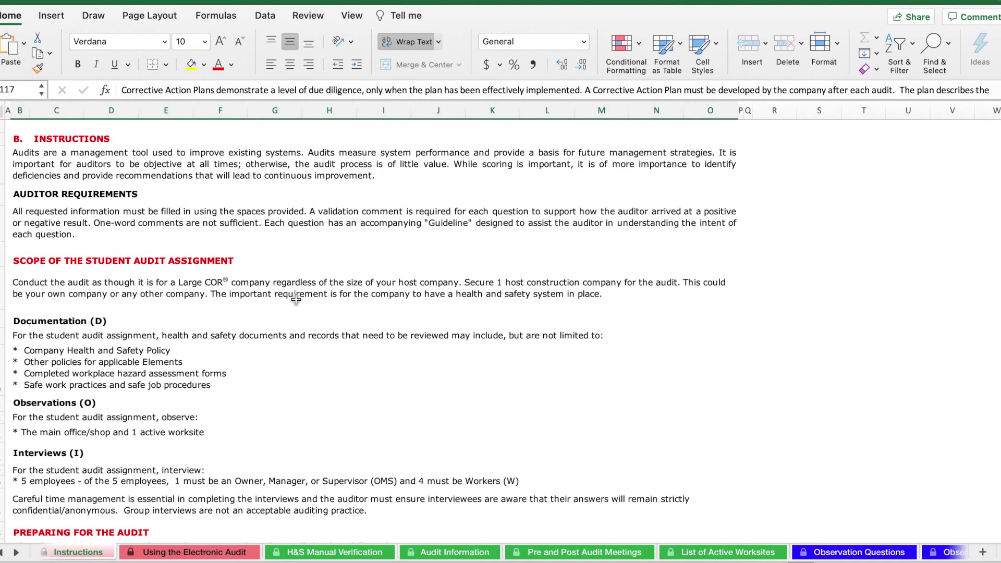
Go to the next sheet, Using the Electronic Audit, with Ctrl+Page Down
{"action": "key", "text": "ctrl+Page_Down"}
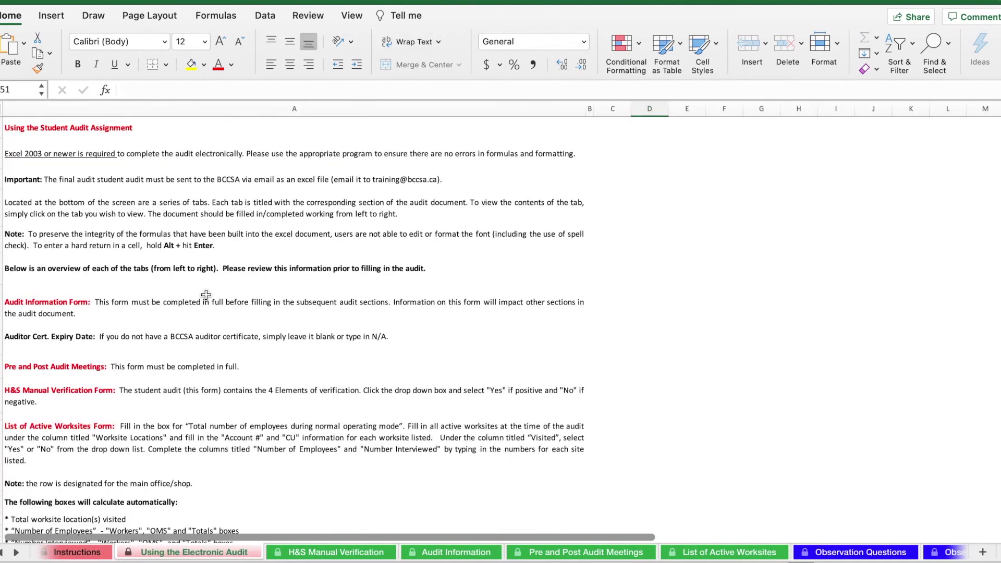